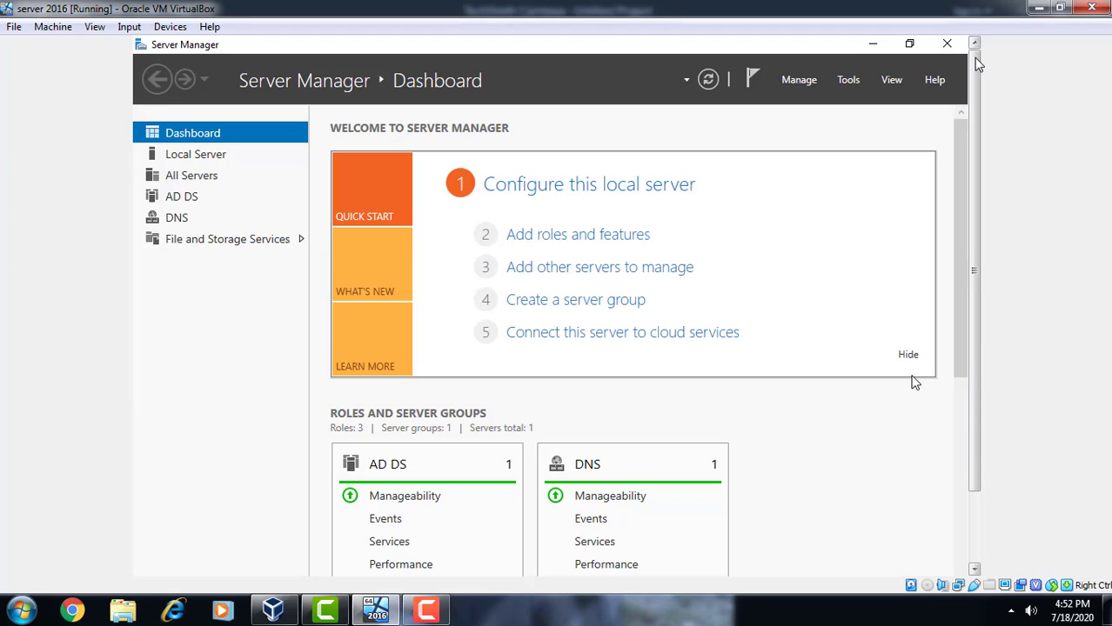
Open the Group Policy Management console from Server Manager's administrative tools
click(849, 81)
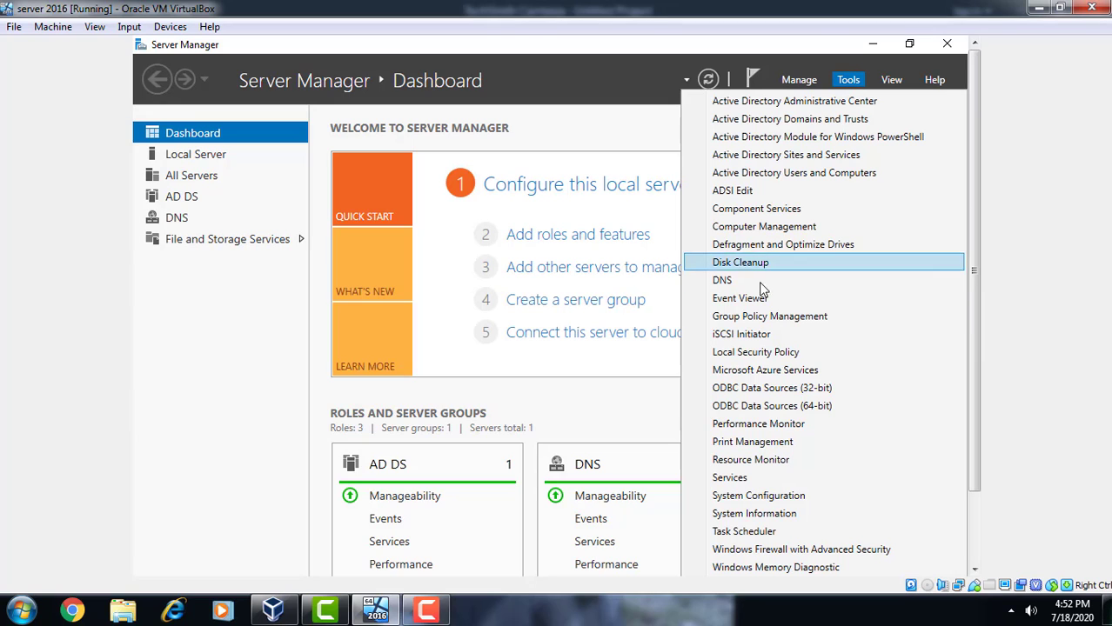
click(768, 318)
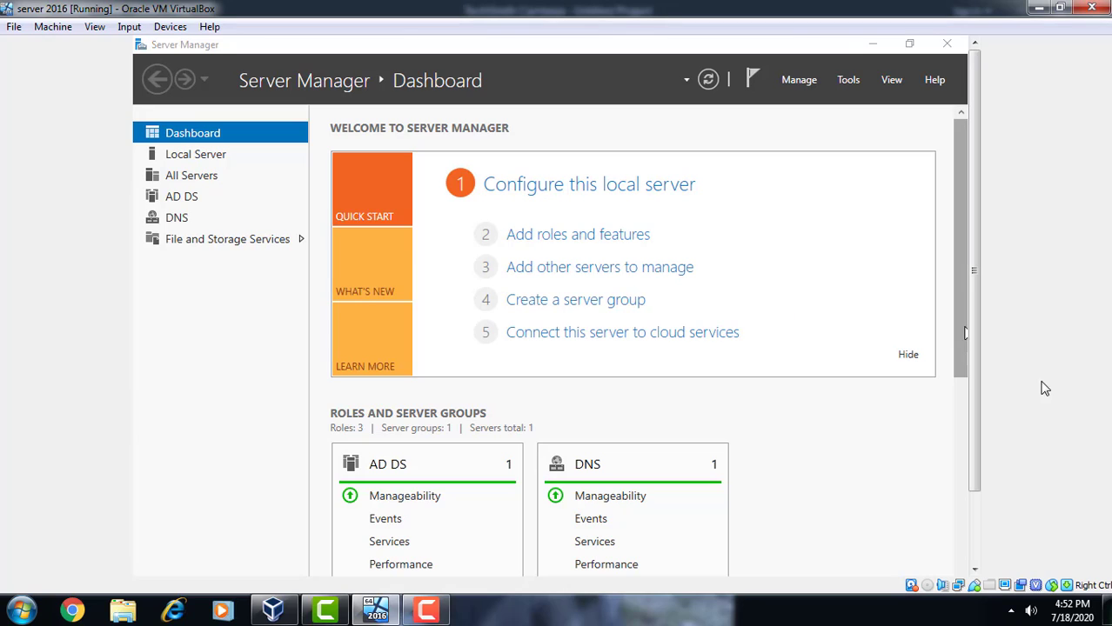
click(974, 535)
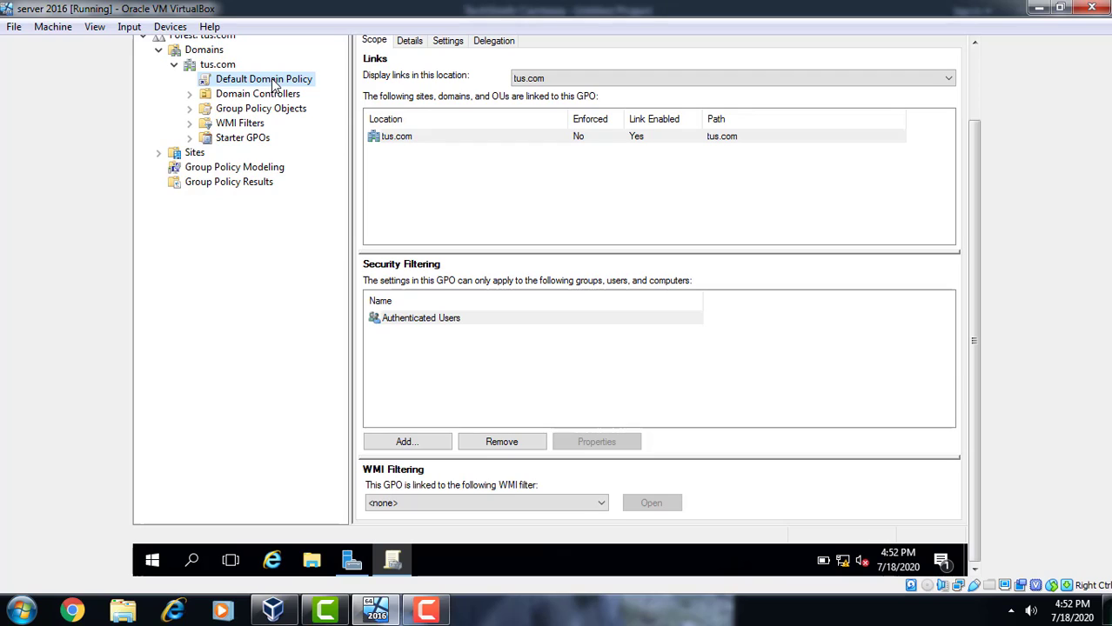
Open the Default Domain Controllers Policy under tus.com's Domain Controllers for editing
click(190, 93)
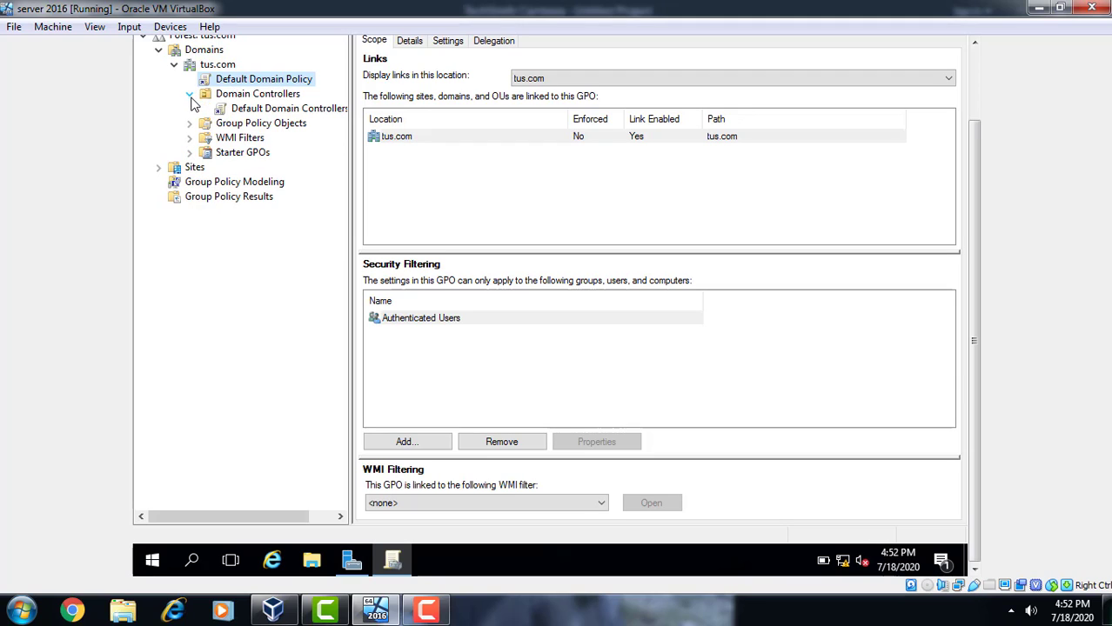
click(257, 111)
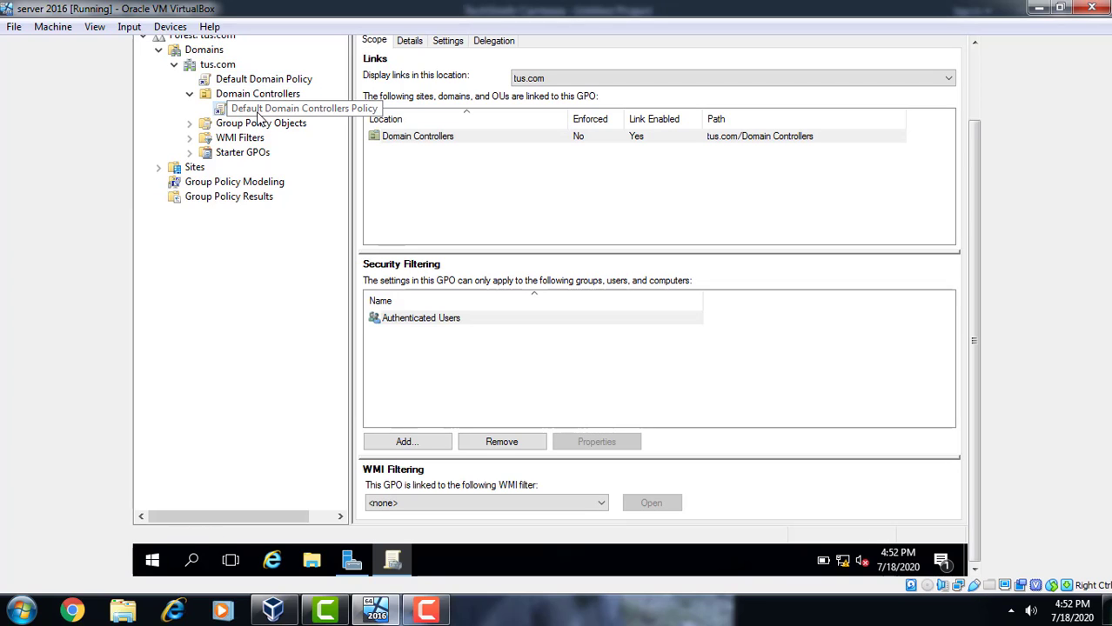
right_click(258, 113)
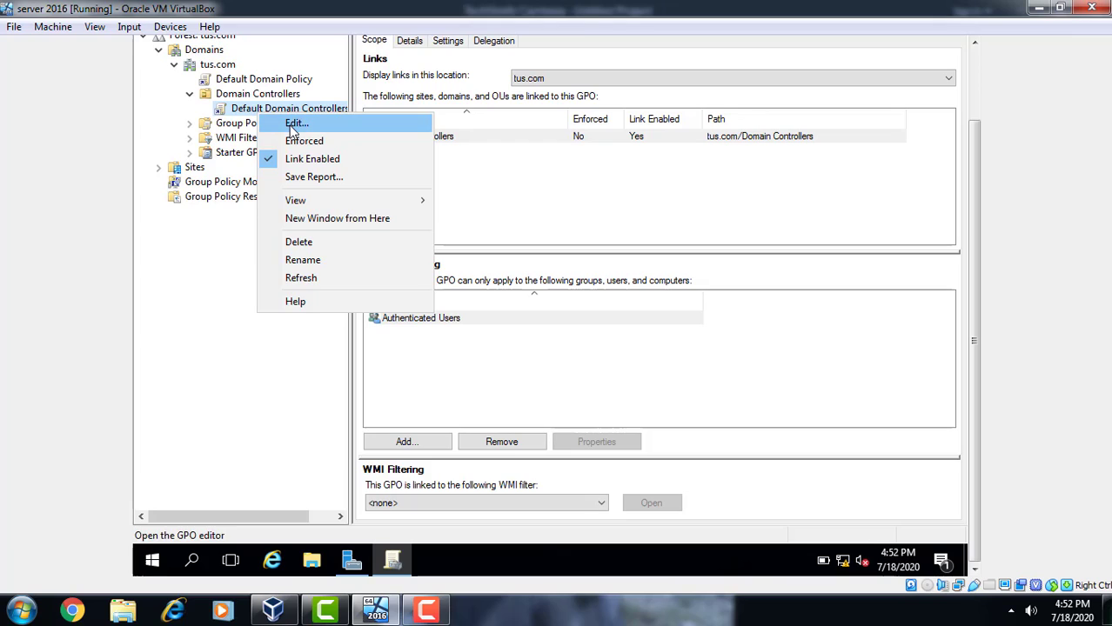
click(290, 124)
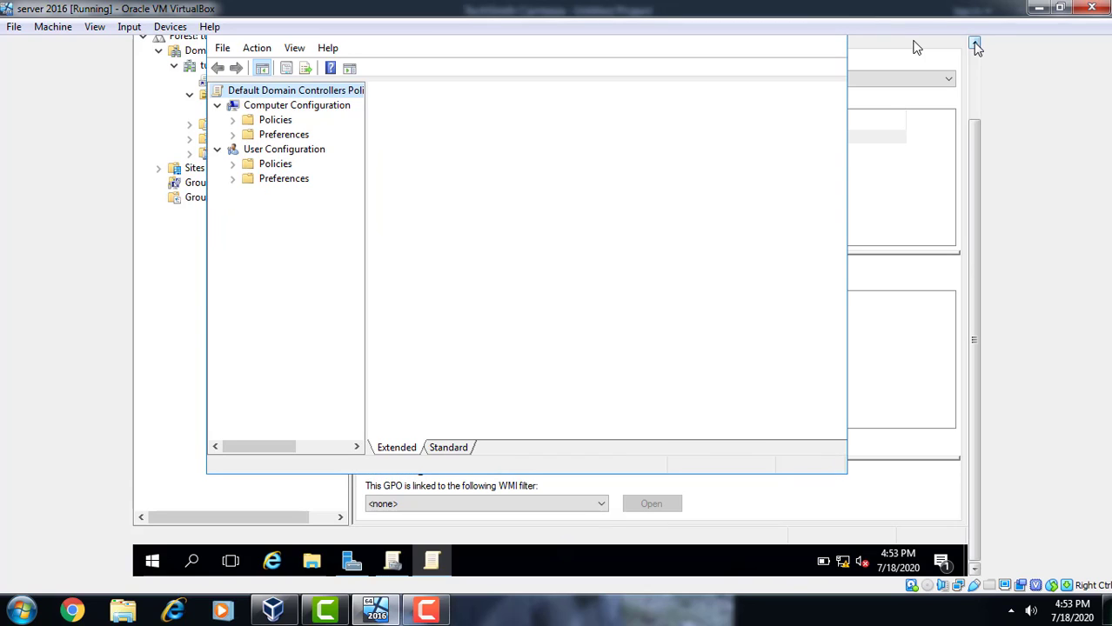
Widen the policy tree and show User Rights Assignment under Computer Configuration, Policies, Windows Settings, Security Settings, Local Policies
click(233, 122)
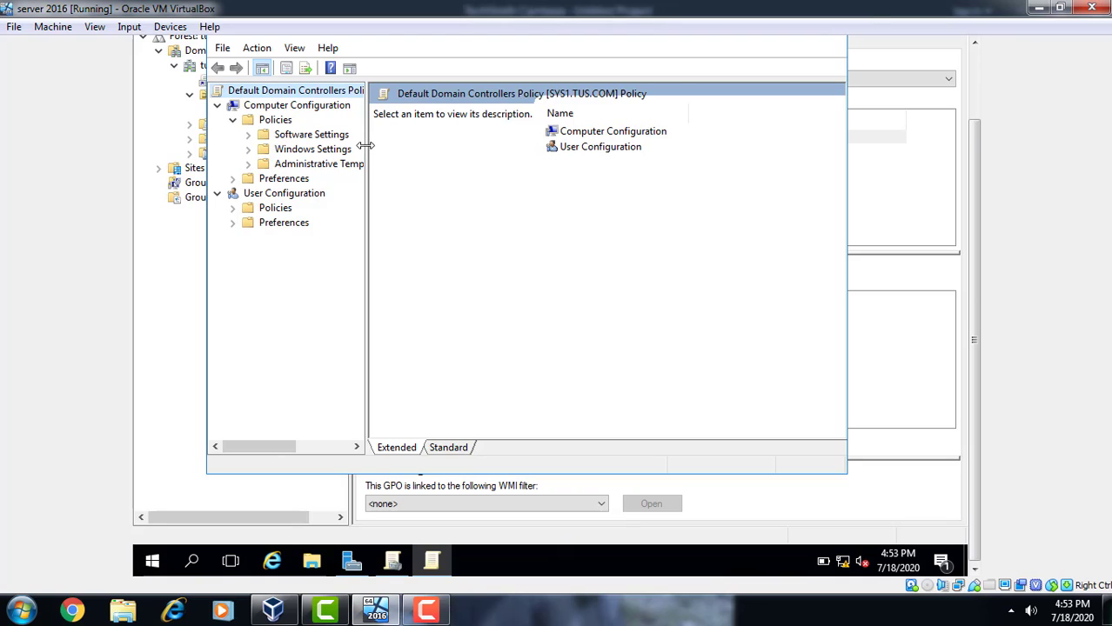
drag(366, 144, 559, 190)
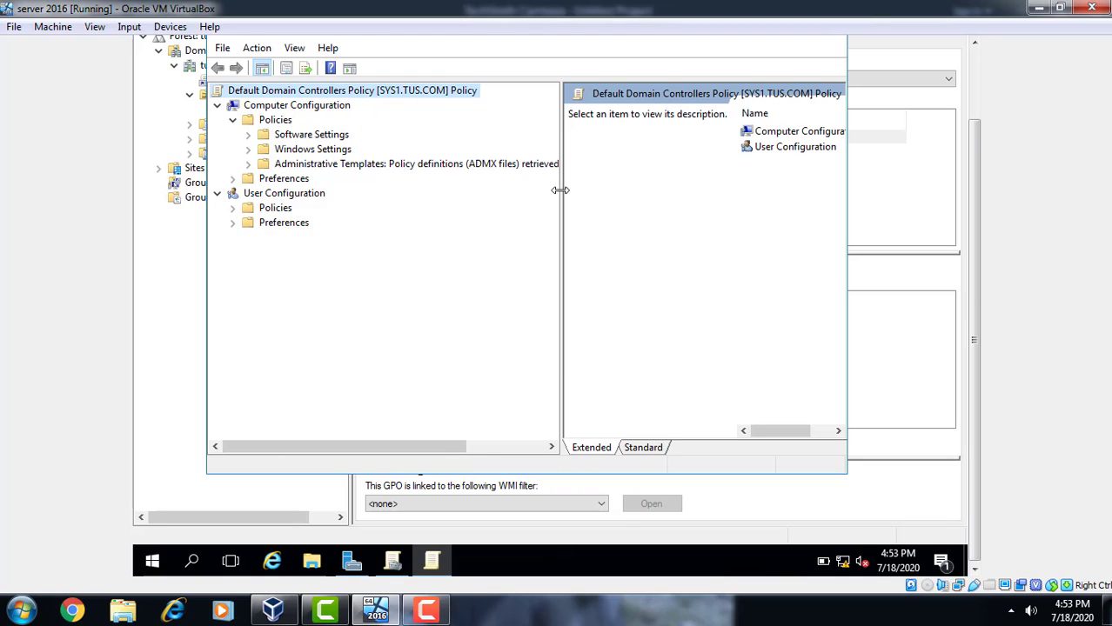
click(248, 148)
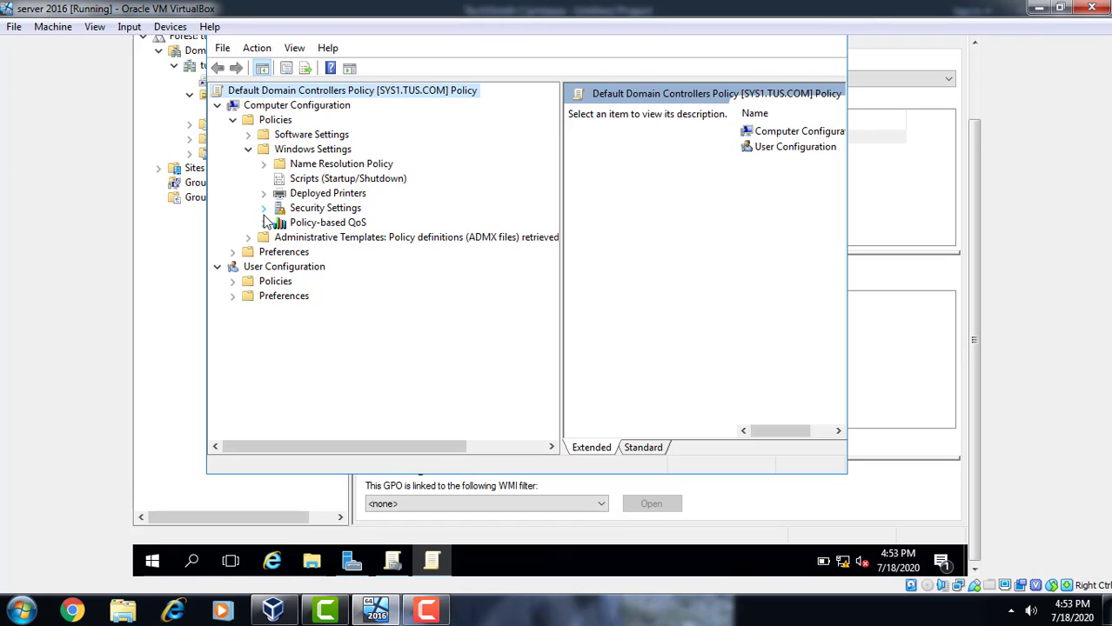
click(263, 210)
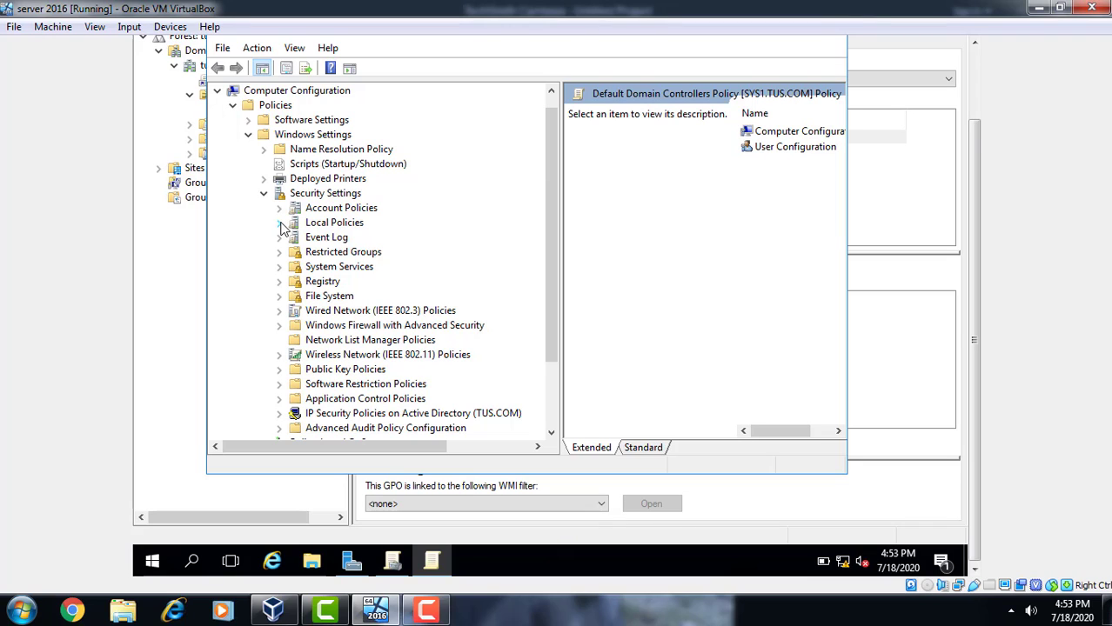
click(280, 223)
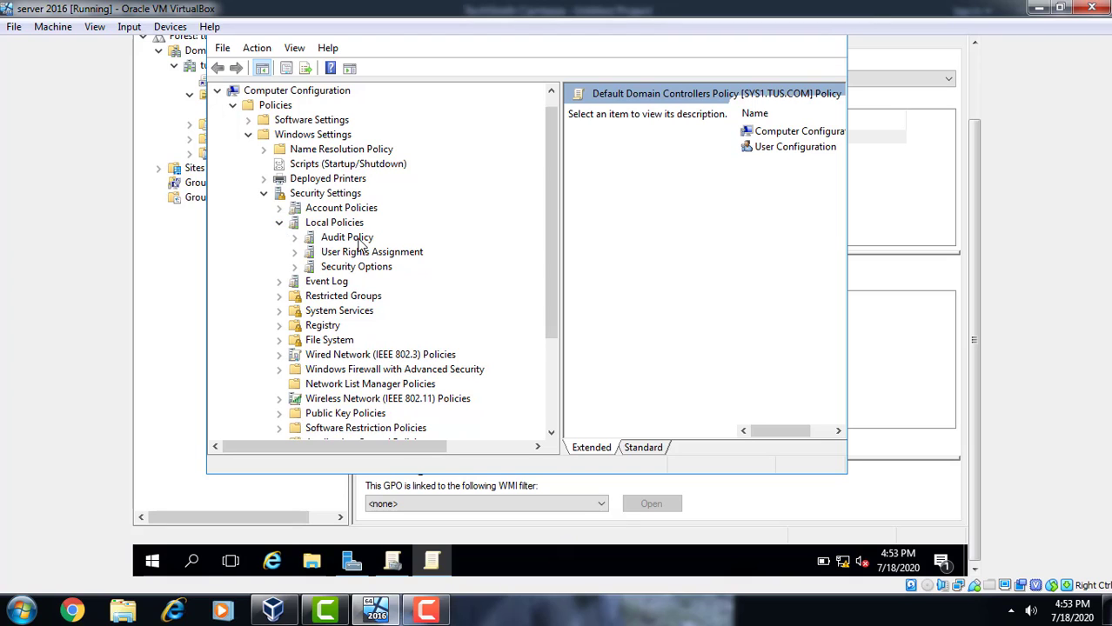
click(354, 257)
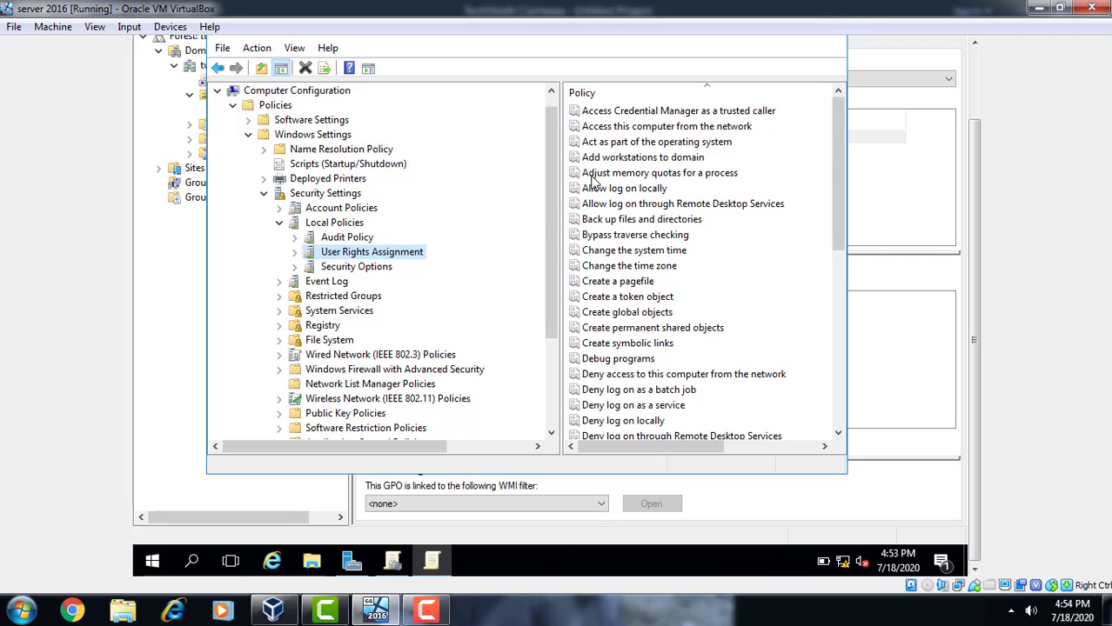
Open the properties of the "Allow log on locally" policy
click(626, 193)
click(626, 193)
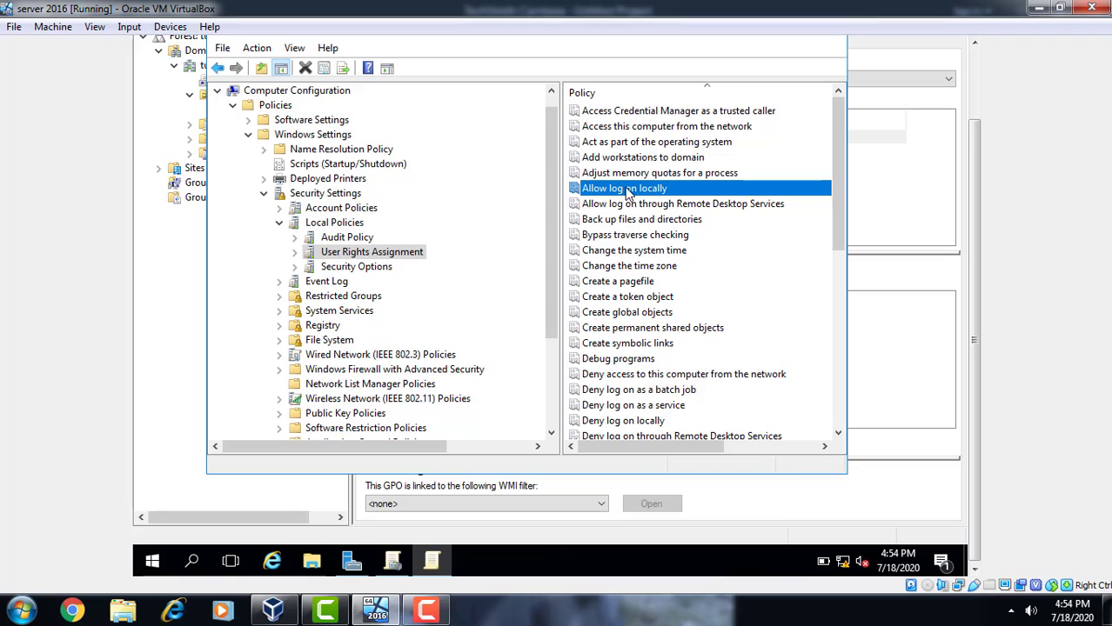
right_click(628, 193)
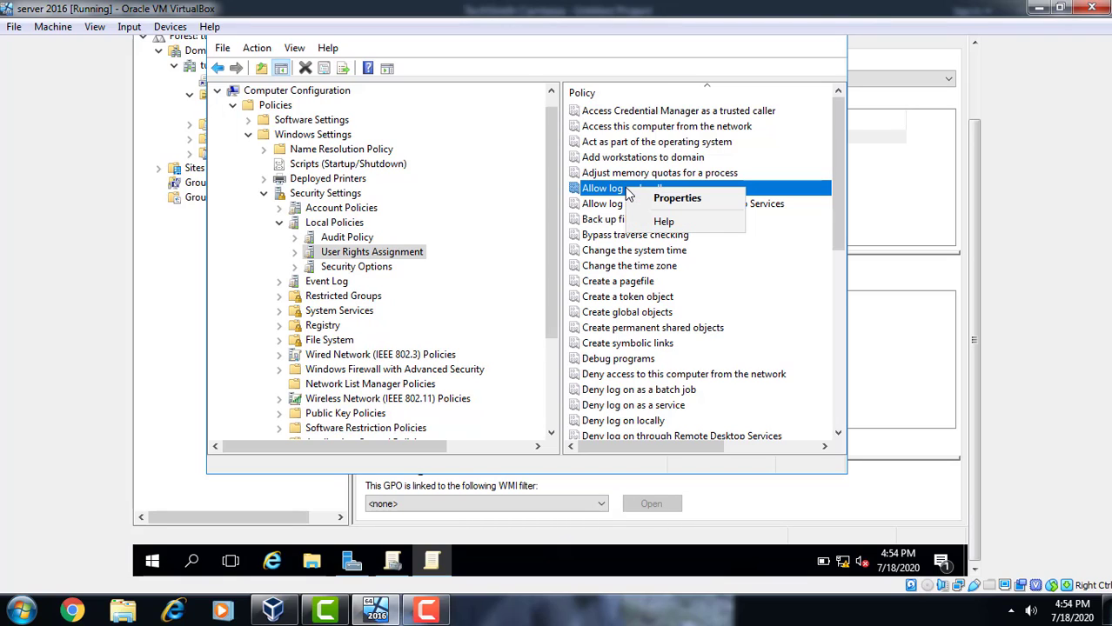
click(668, 199)
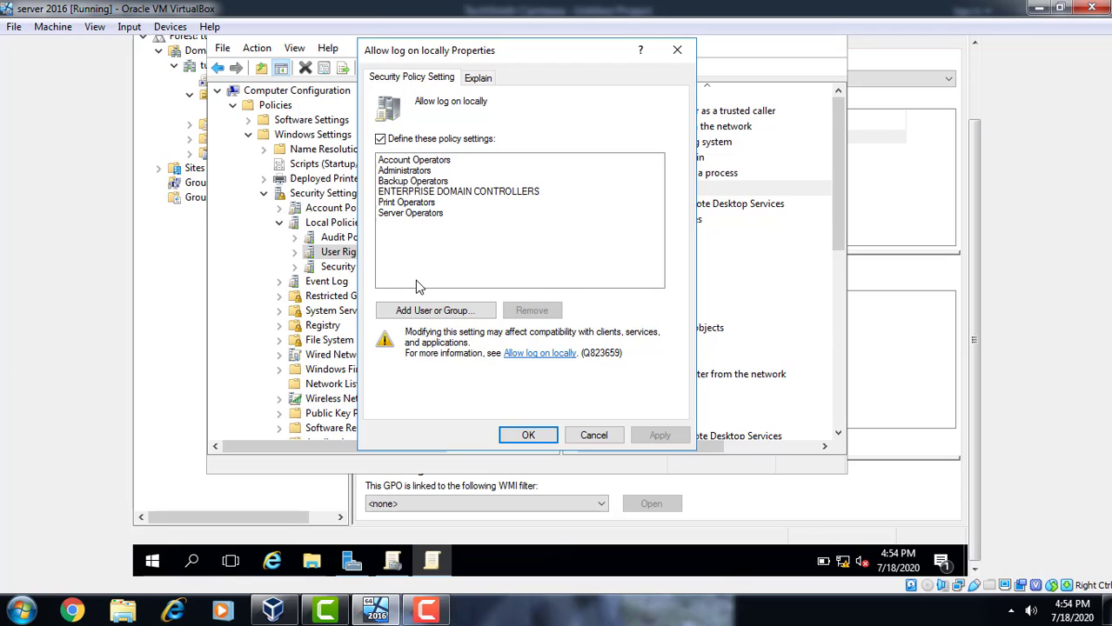
Look up the domain user by account name in tus.com and add that account to the "Allow log on locally" list
click(421, 313)
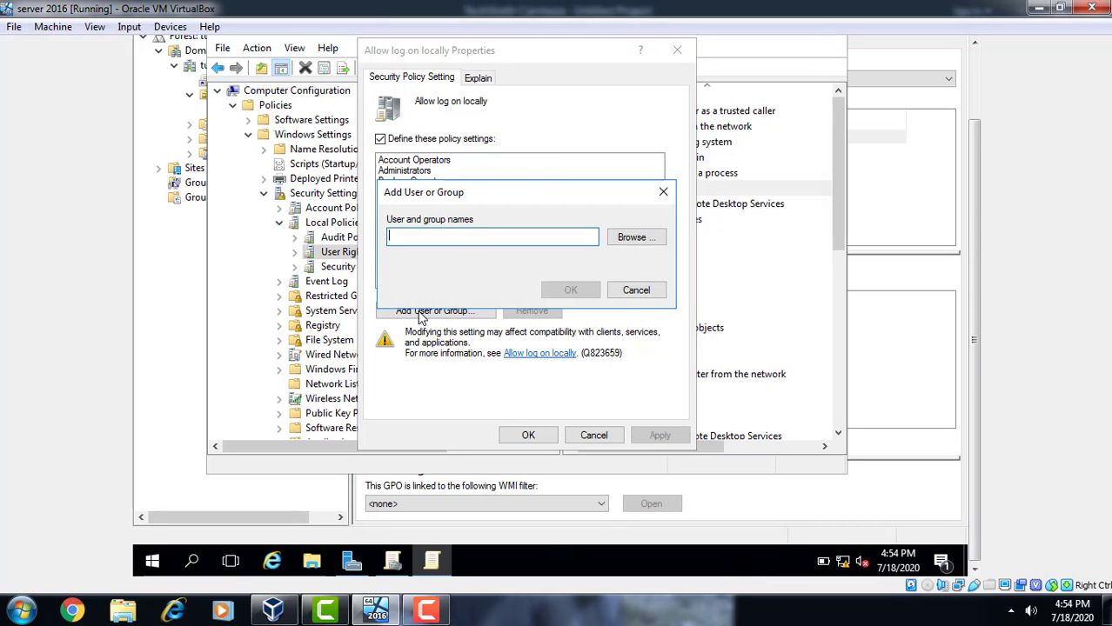
click(632, 242)
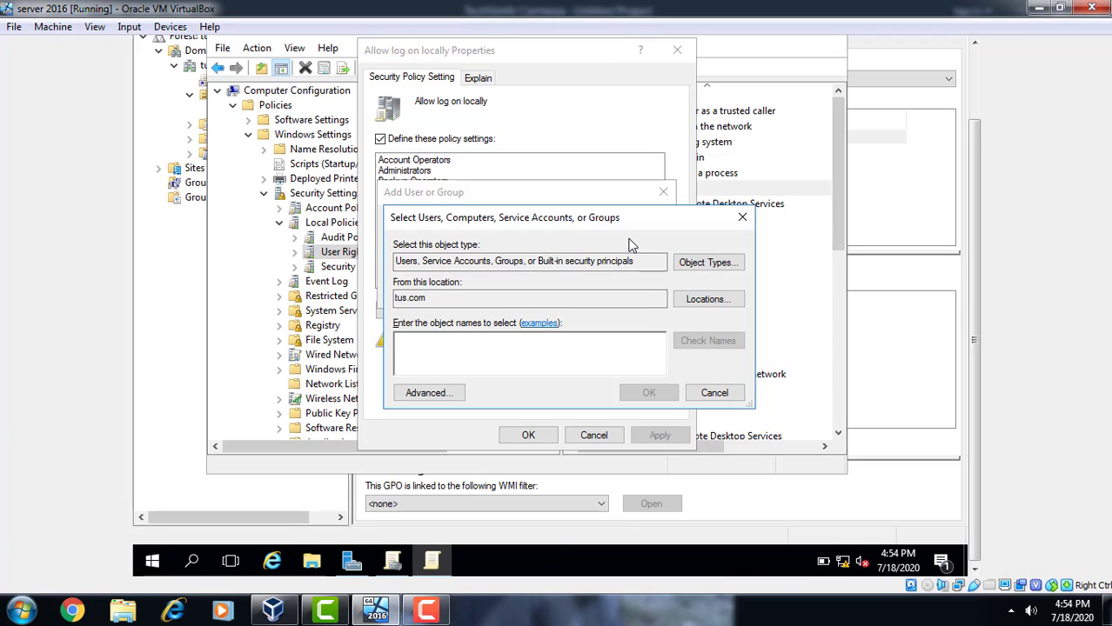
text(Tushar)
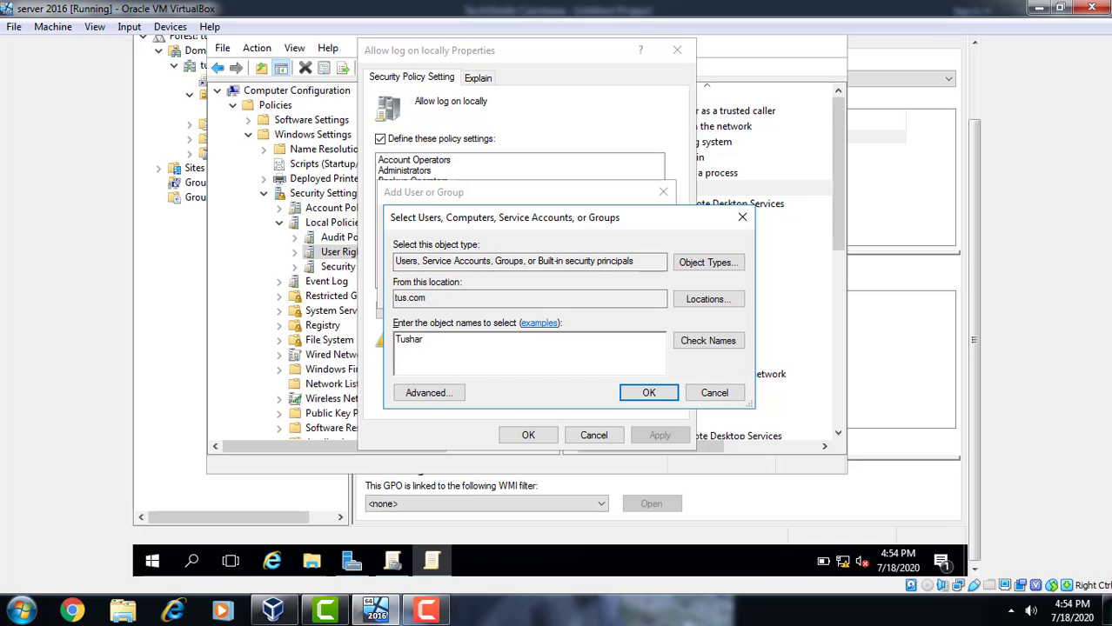
text(1987)
click(721, 340)
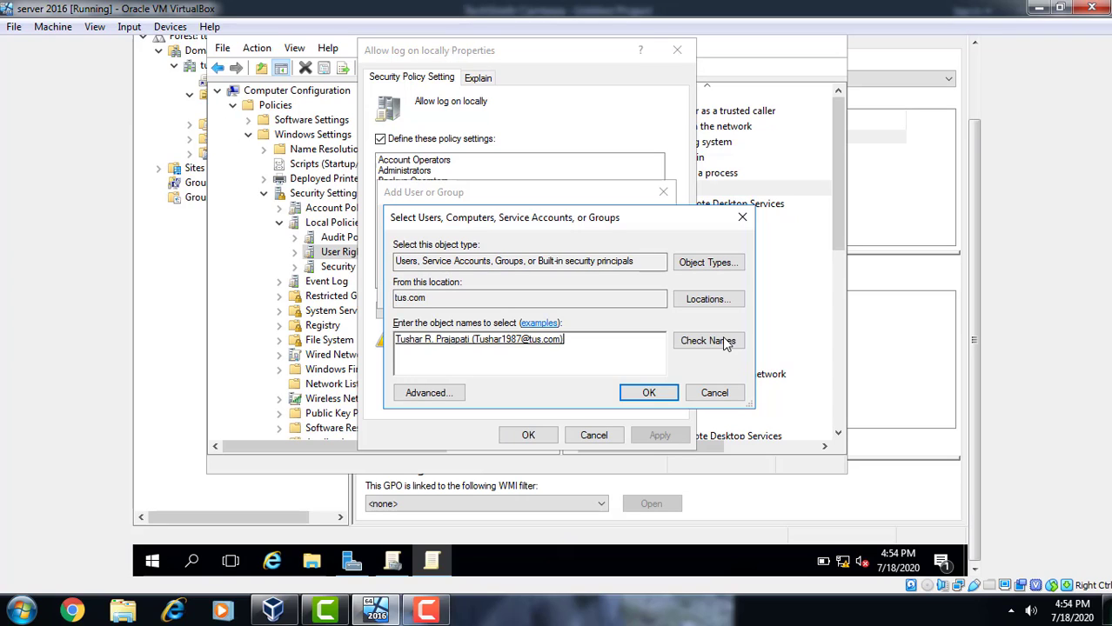
click(649, 392)
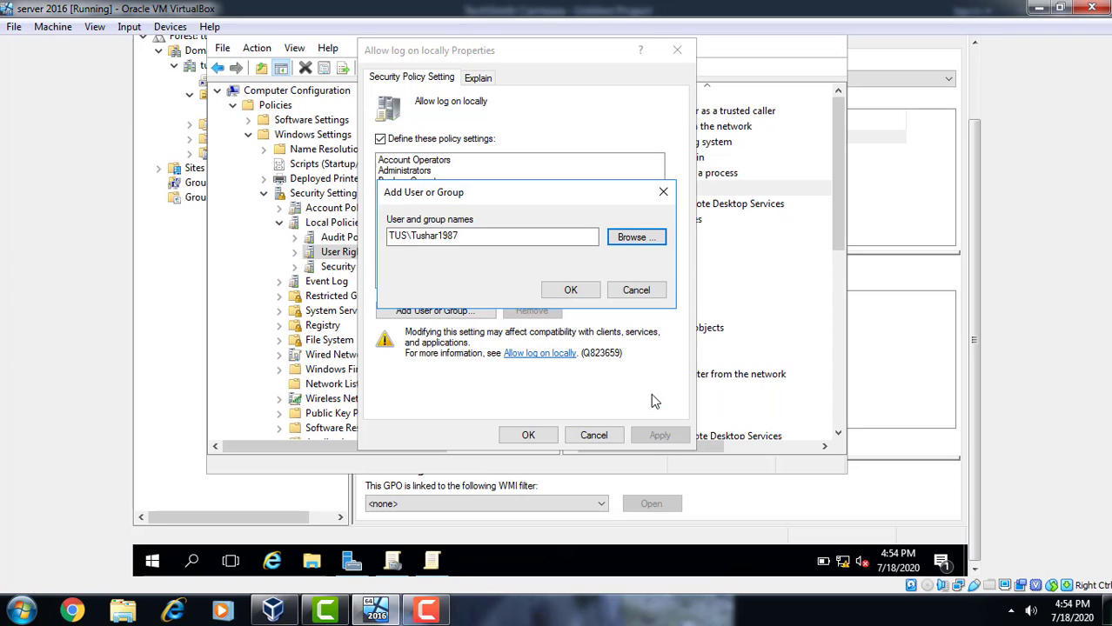
click(571, 292)
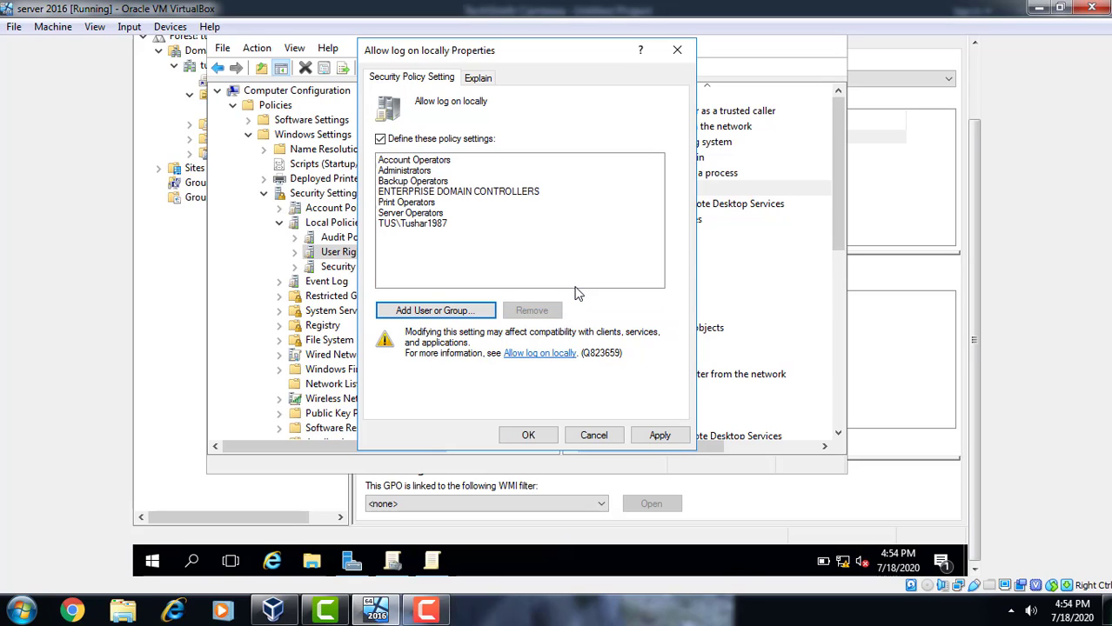
Apply the "Allow log on locally" change and close the Group Policy Management Editor
click(657, 441)
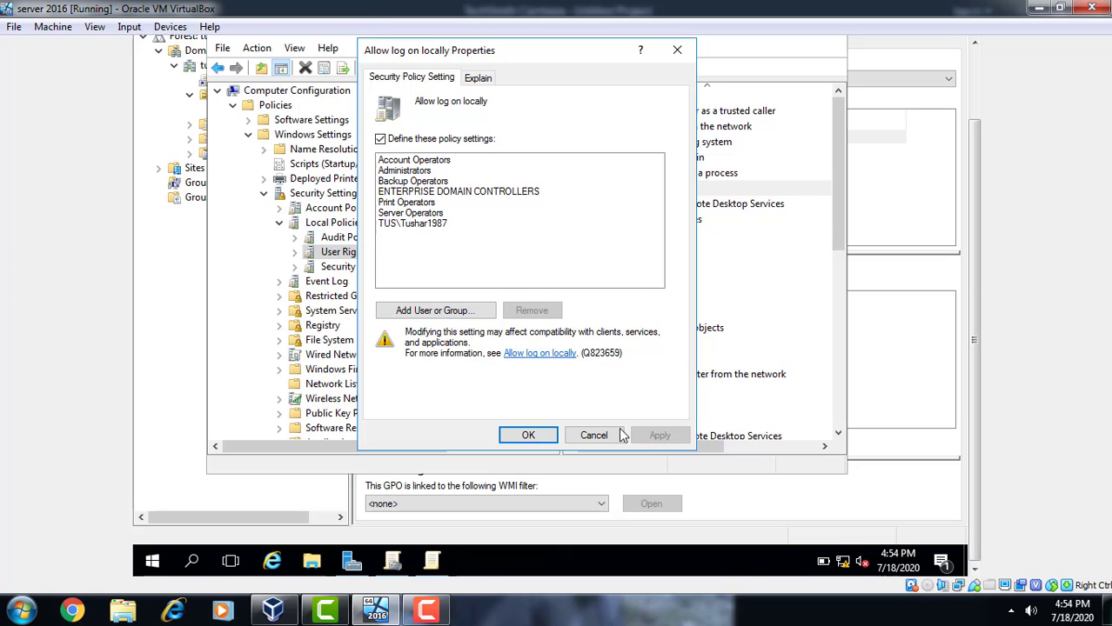
click(532, 436)
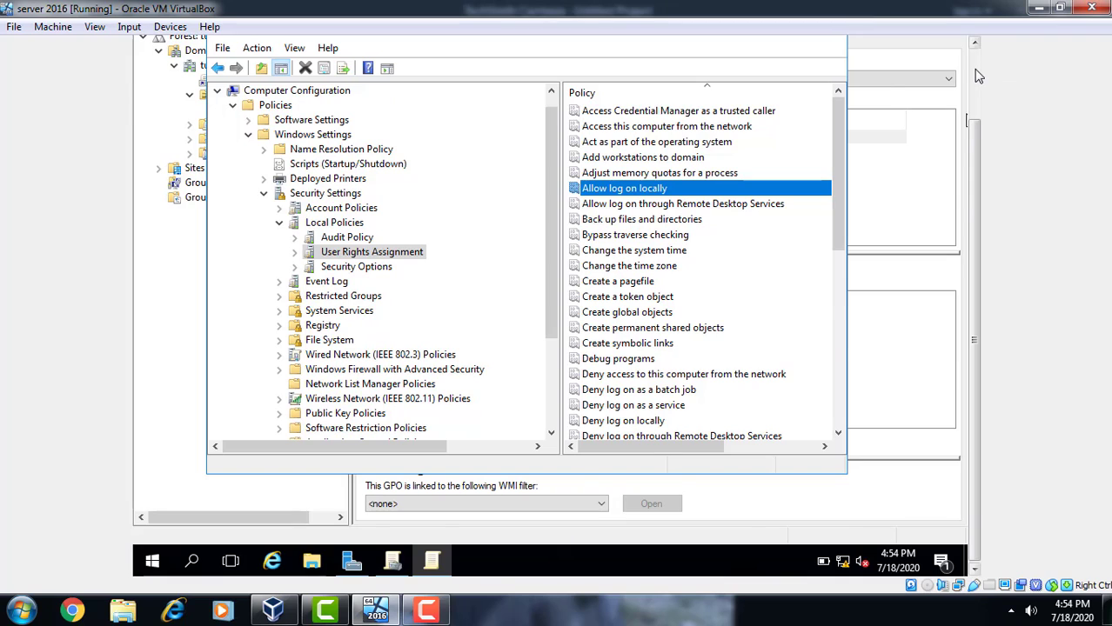
scroll(976, 76, up, 3)
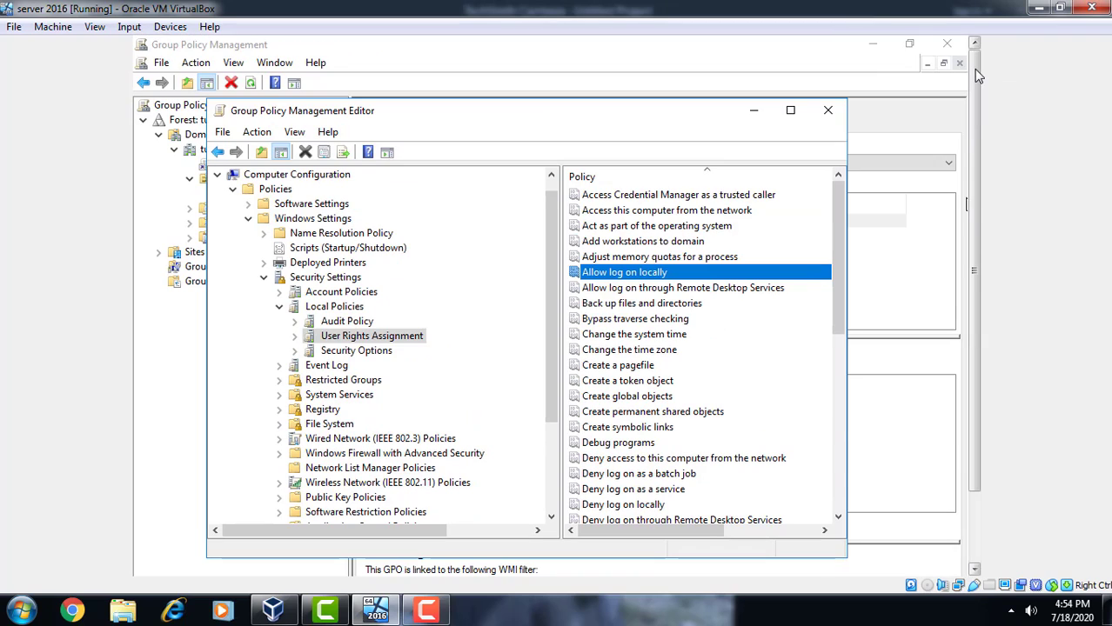
click(830, 112)
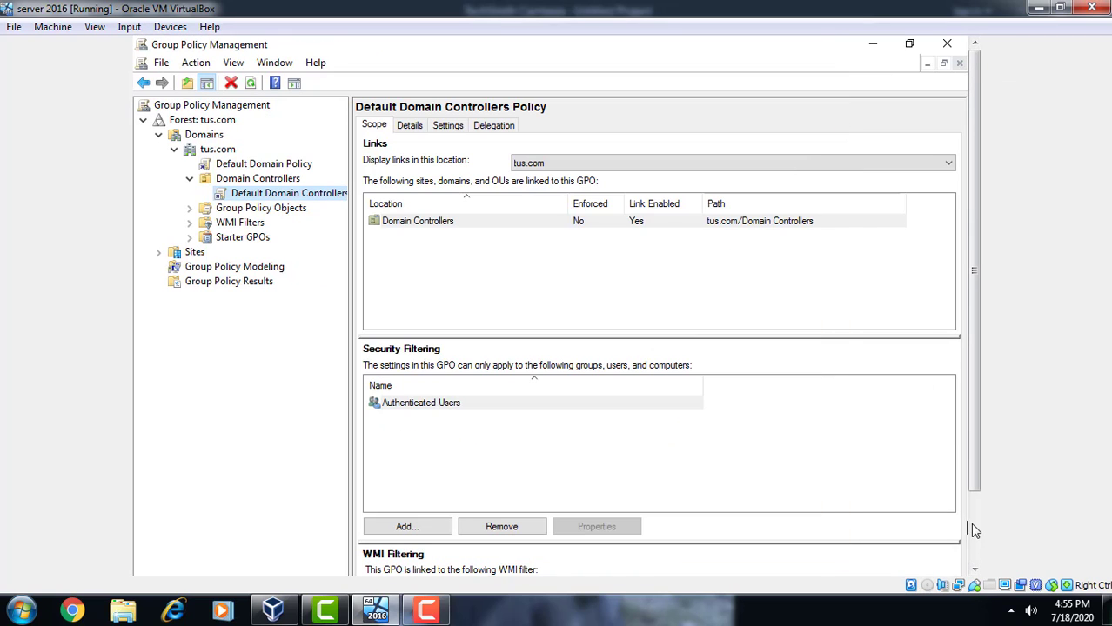
Open a command prompt on the server by running cmd from the File Explorer address bar
scroll(974, 529, down, 3)
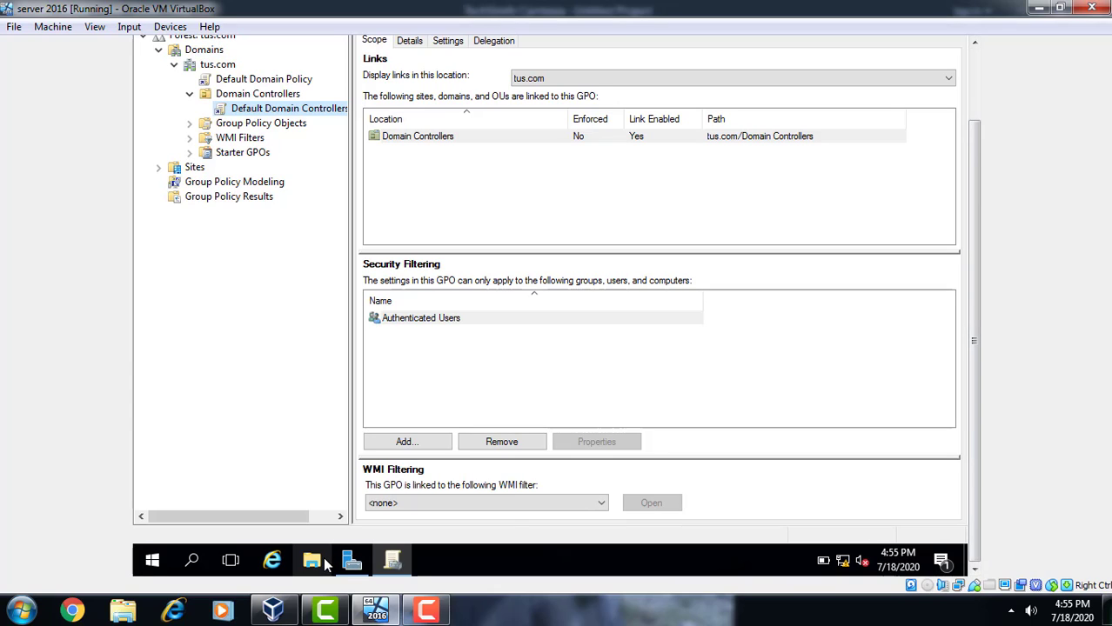
click(312, 561)
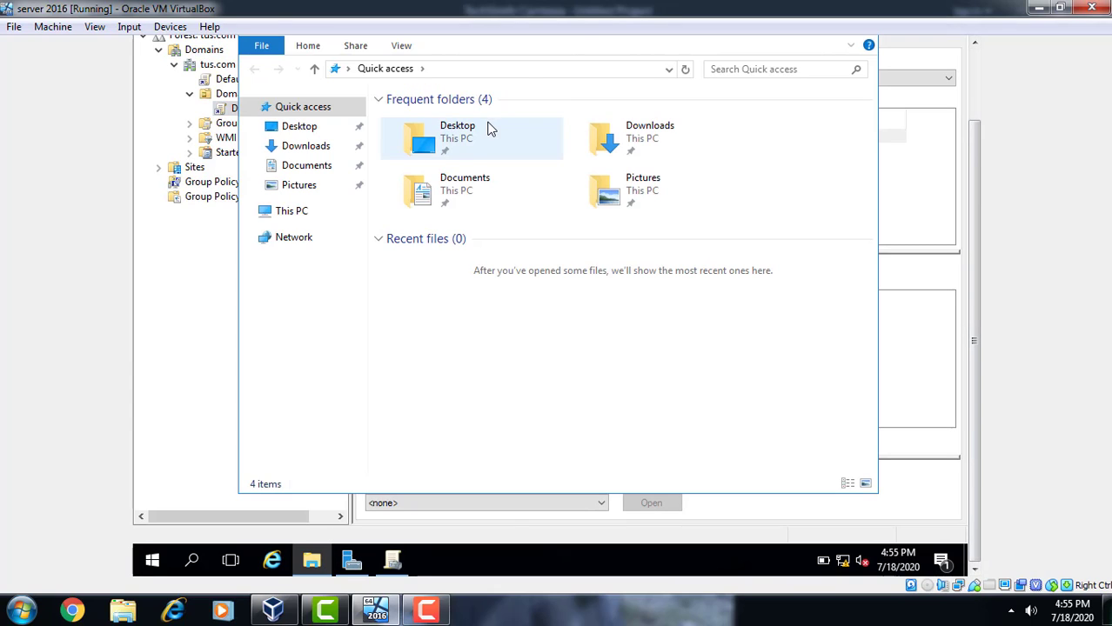
click(515, 72)
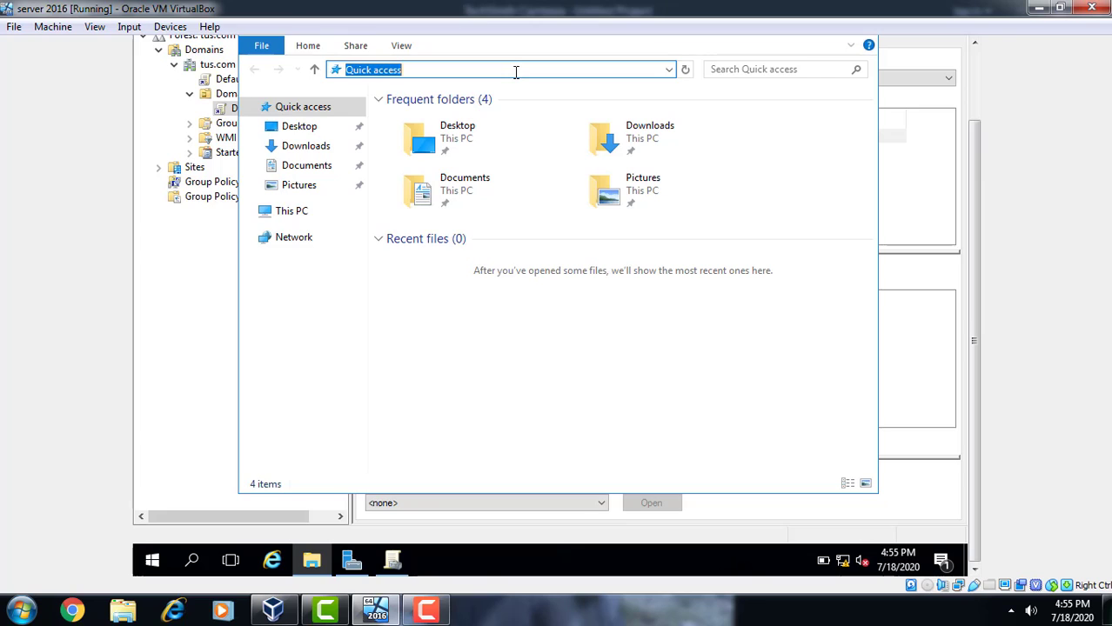
text(cmd)
key(Return)
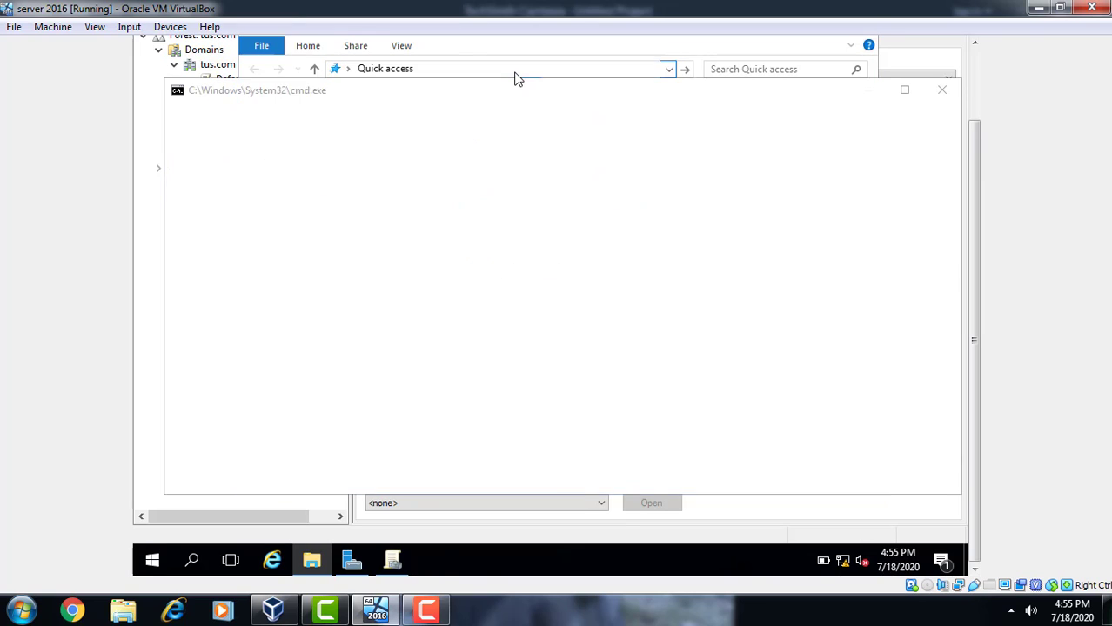
Force a Group Policy refresh with the command gpupdate/force
text(gpupdat)
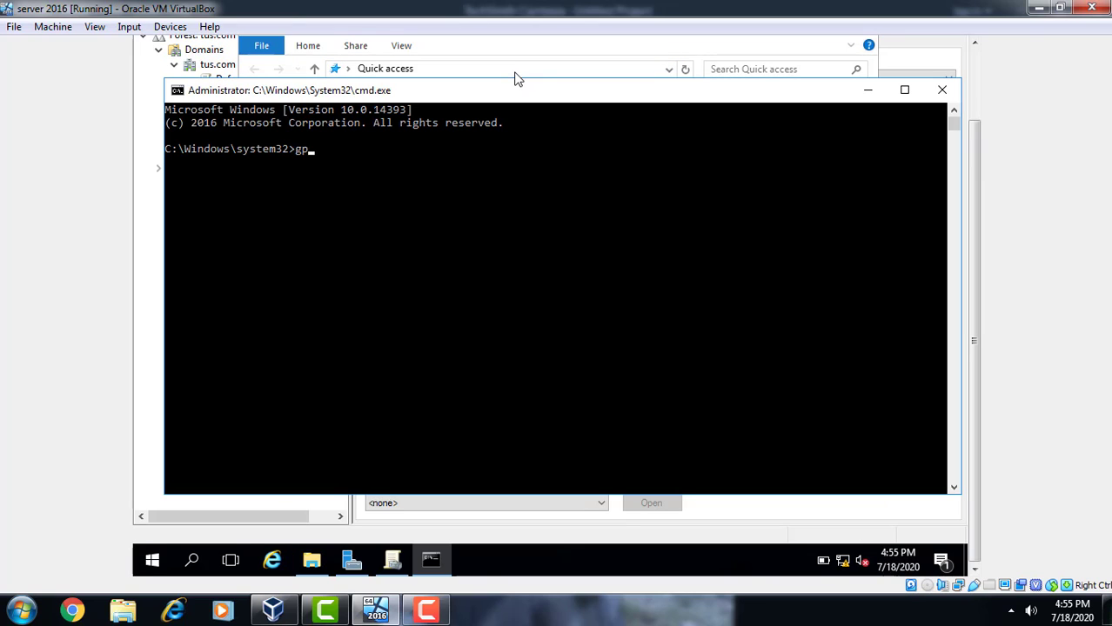
text(e)
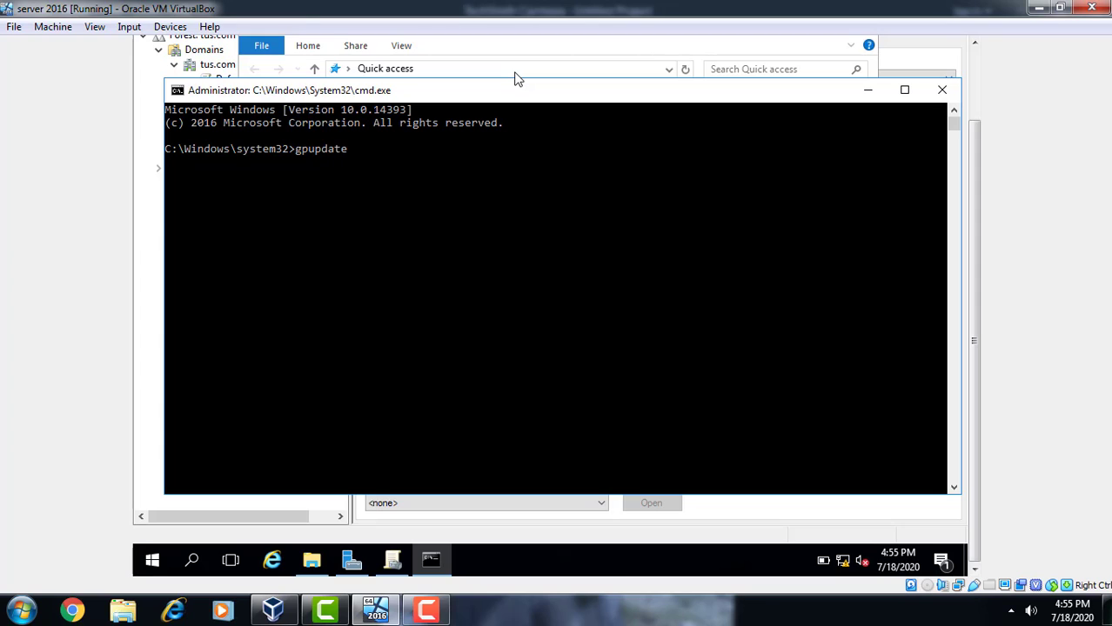
text(/force)
key(Return)
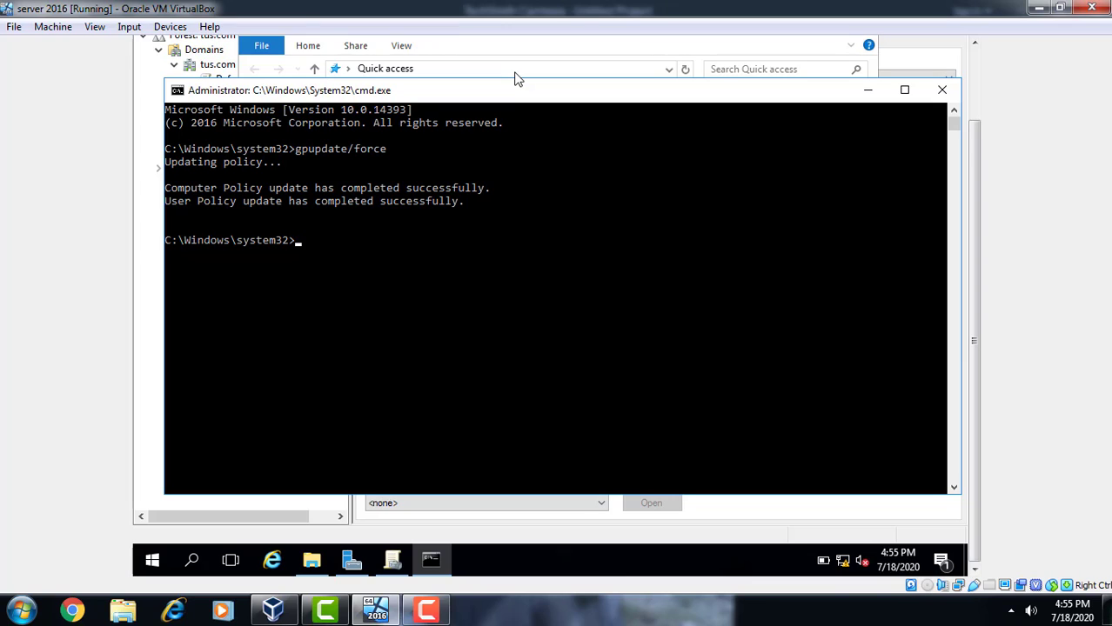
Try to sign out of the server from the command prompt with the commands "sign out" and "logout"
text(sog)
key(BackSpace)
key(BackSpace)
text(ign out)
key(Return)
text(lo)
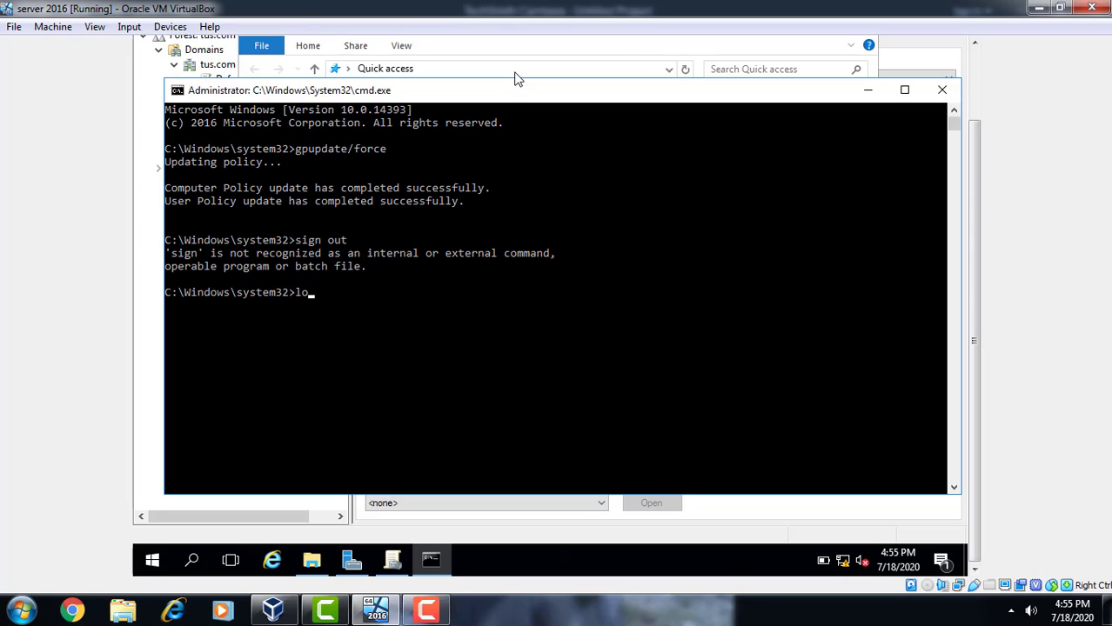
text(gout)
key(Return)
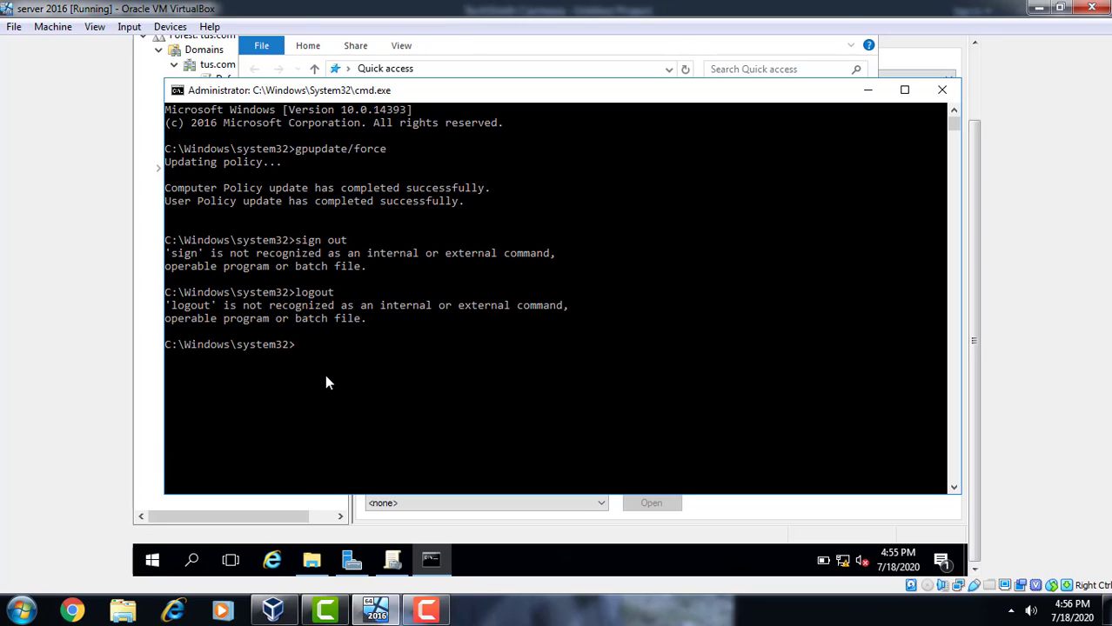
Try to sign out of the server from the command prompt with "signout" and a repeated "logout" command
text(ut)
key(Return)
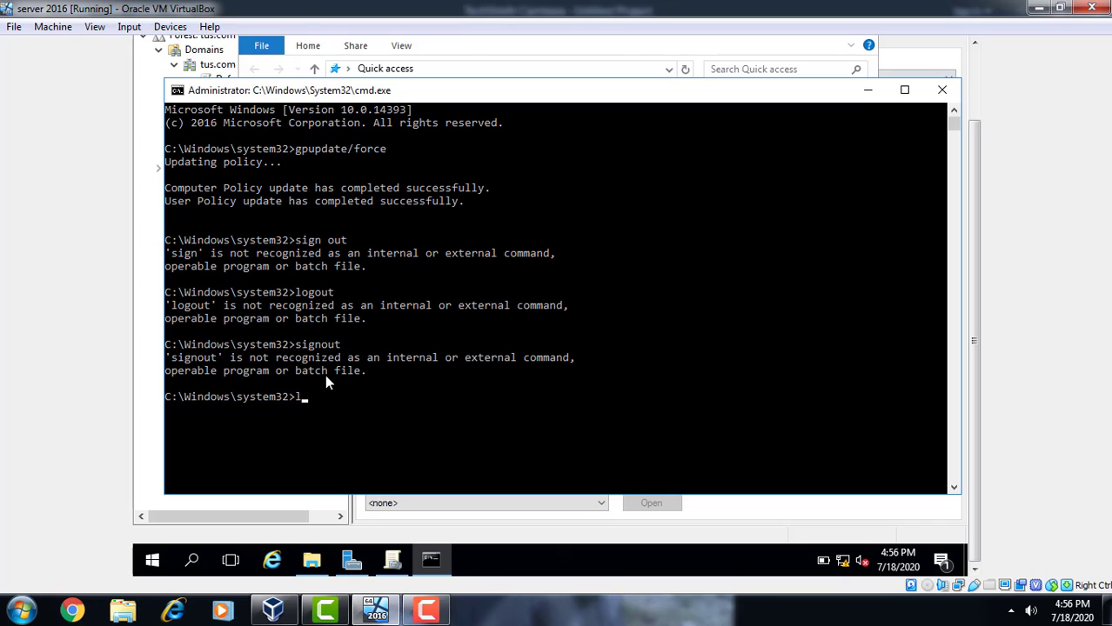
text(logout)
key(Return)
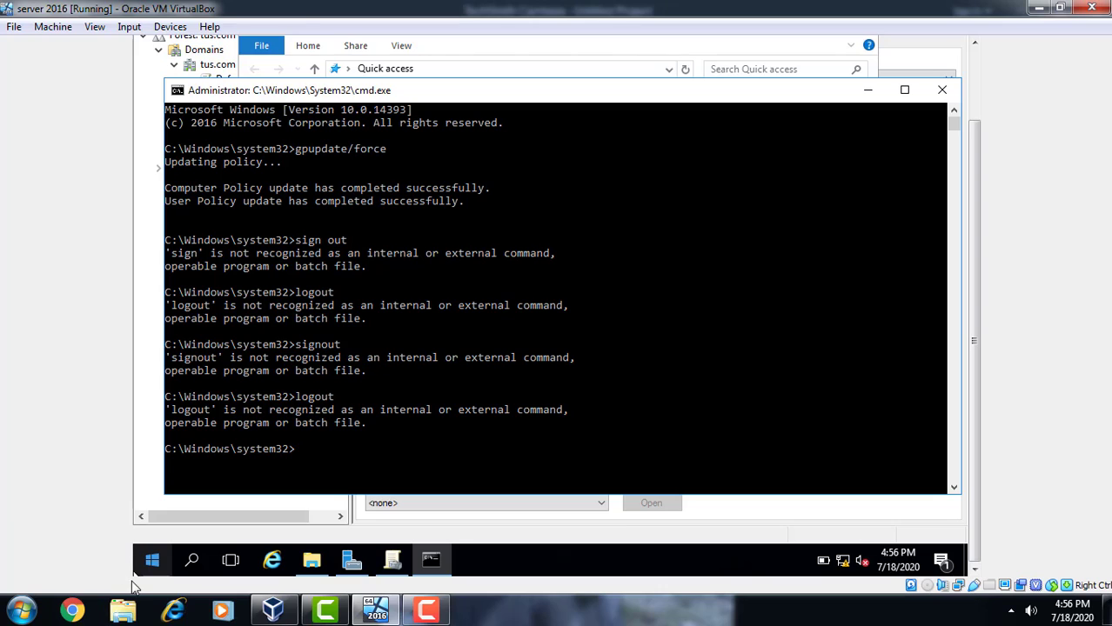
Sign the Administrator account out of the Windows Server session through its account options
click(152, 566)
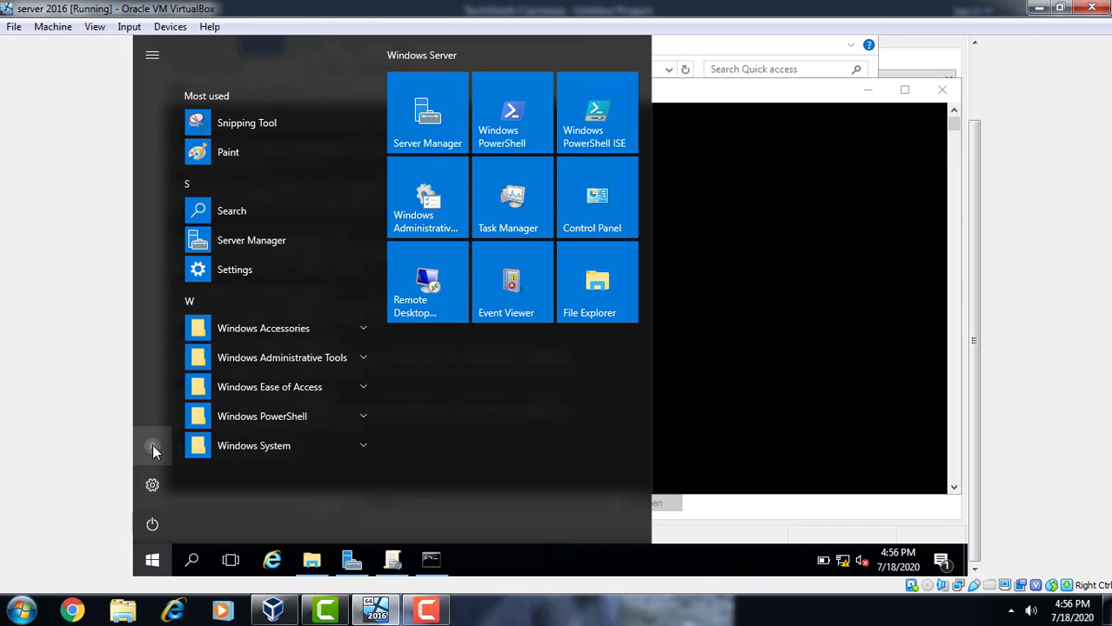
click(152, 447)
click(175, 404)
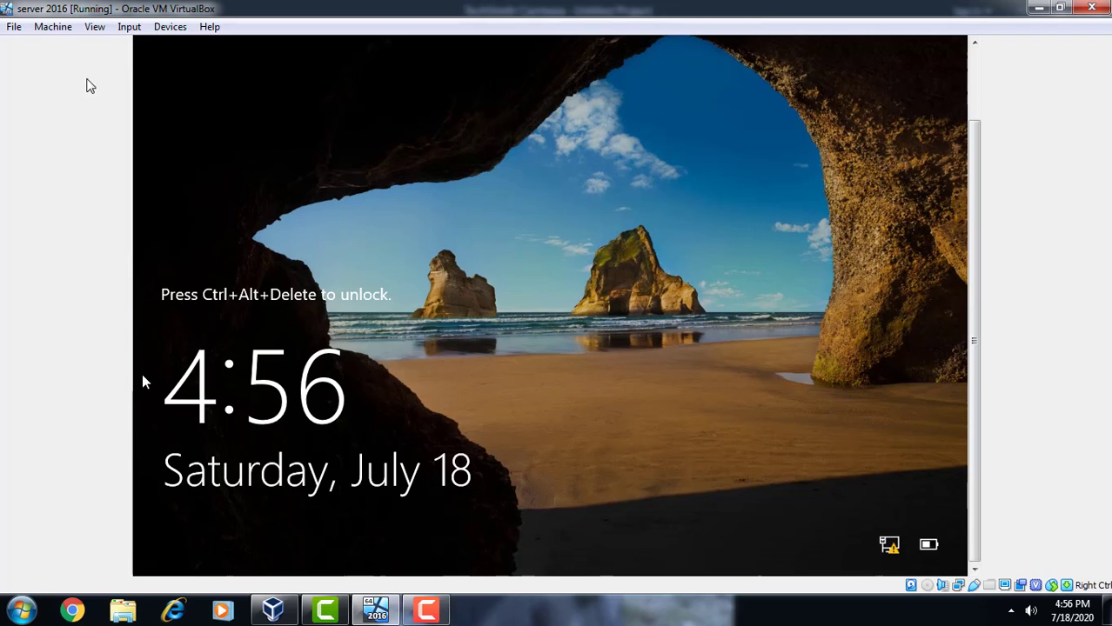
Unlock the virtual machine's lock screen by sending the guest the secure attention sequence, and choose to sign in as Other user
click(134, 33)
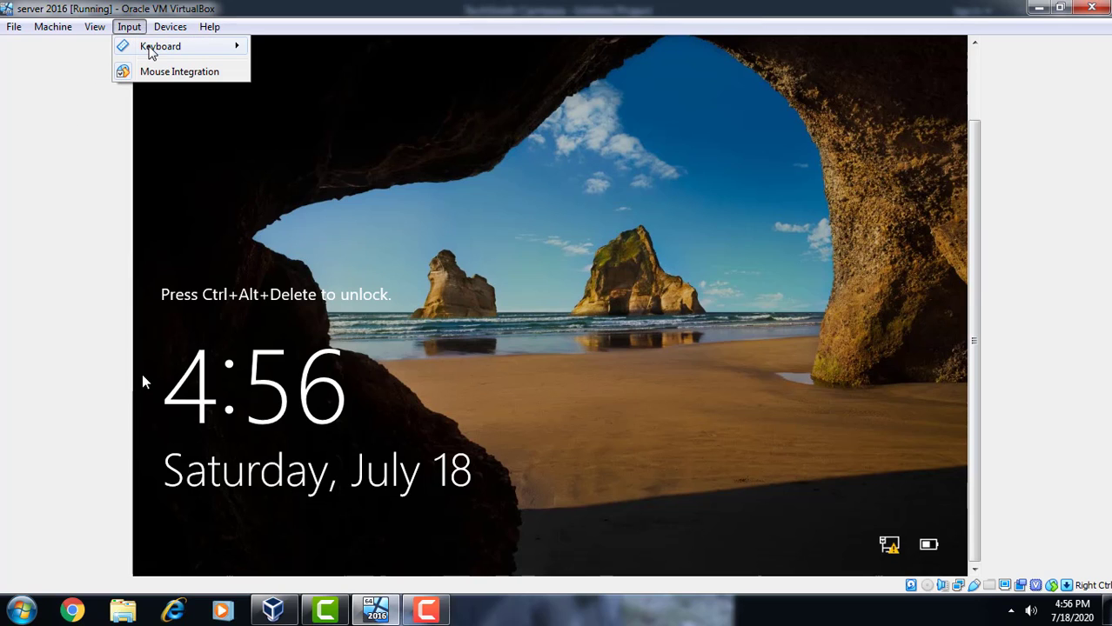
mouse_move(166, 47)
click(276, 75)
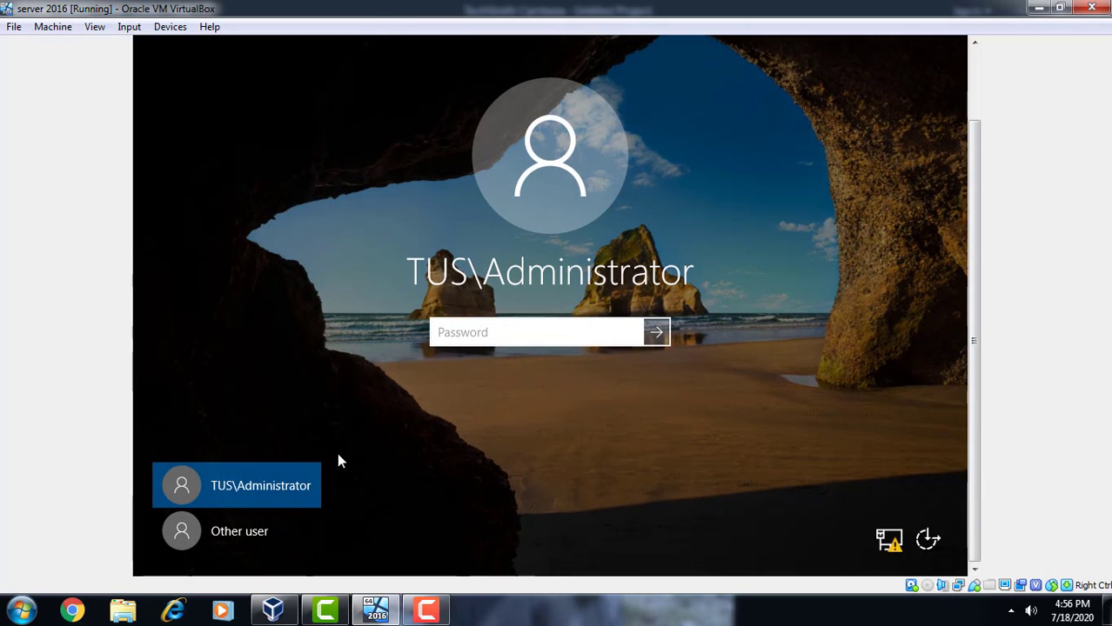
click(245, 530)
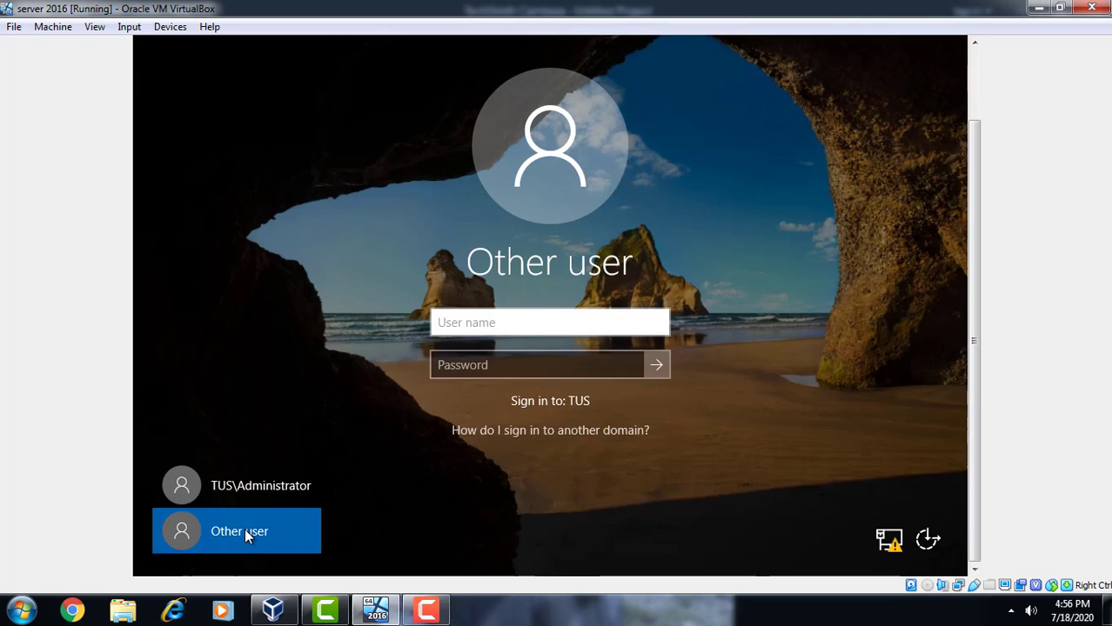
Sign in to the TUS domain with the domain user's user name and account password
text(Tushar)
click(543, 321)
text(1987)
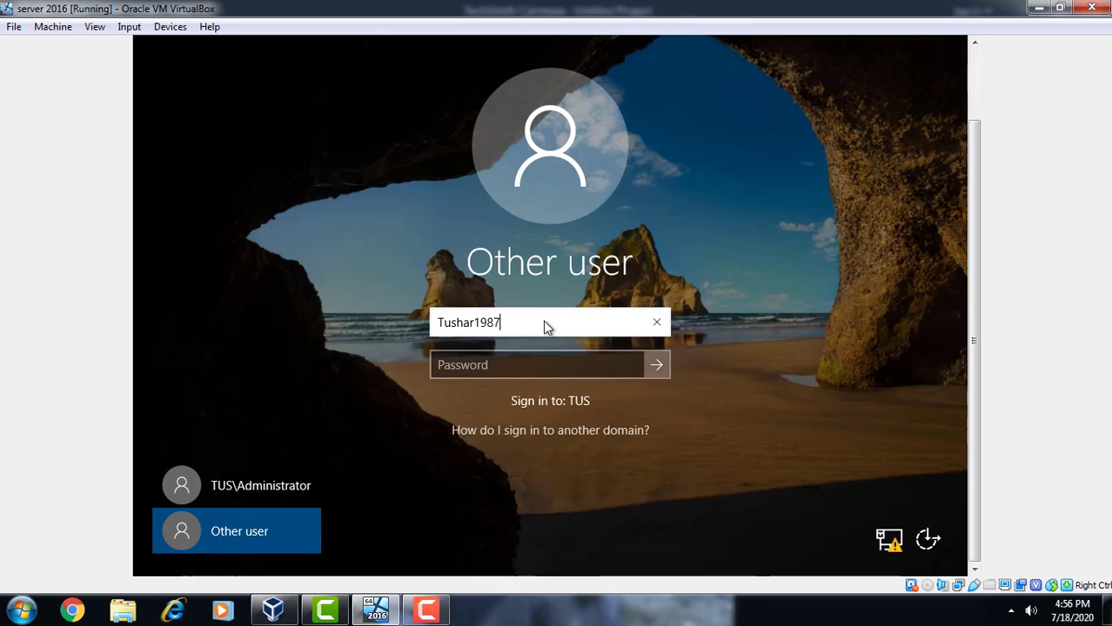
key(Tab)
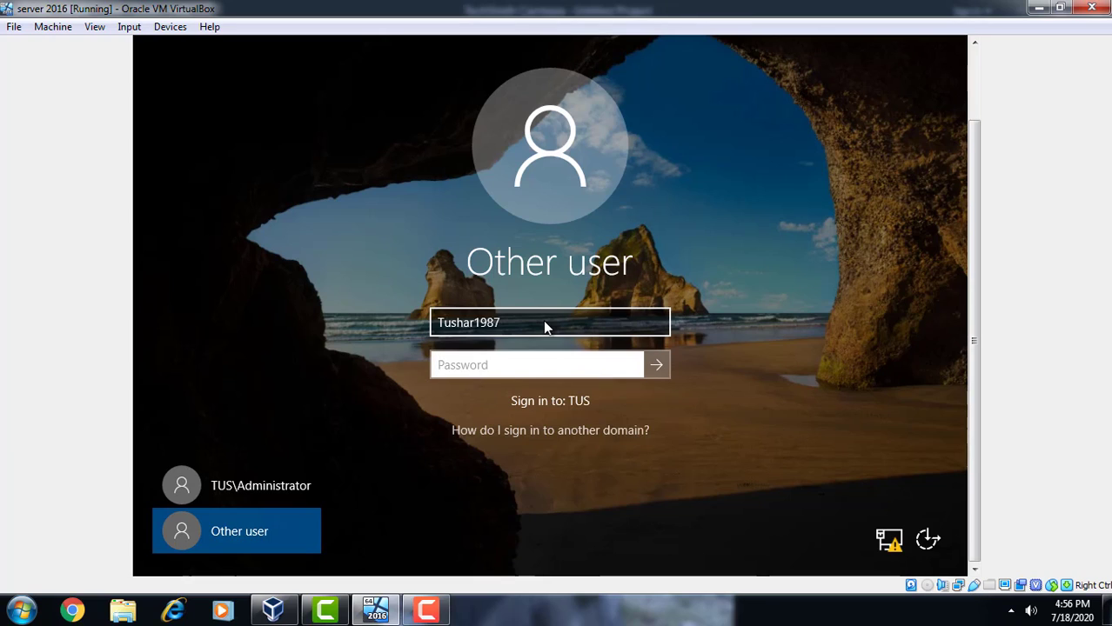
text(***)
key(Return)
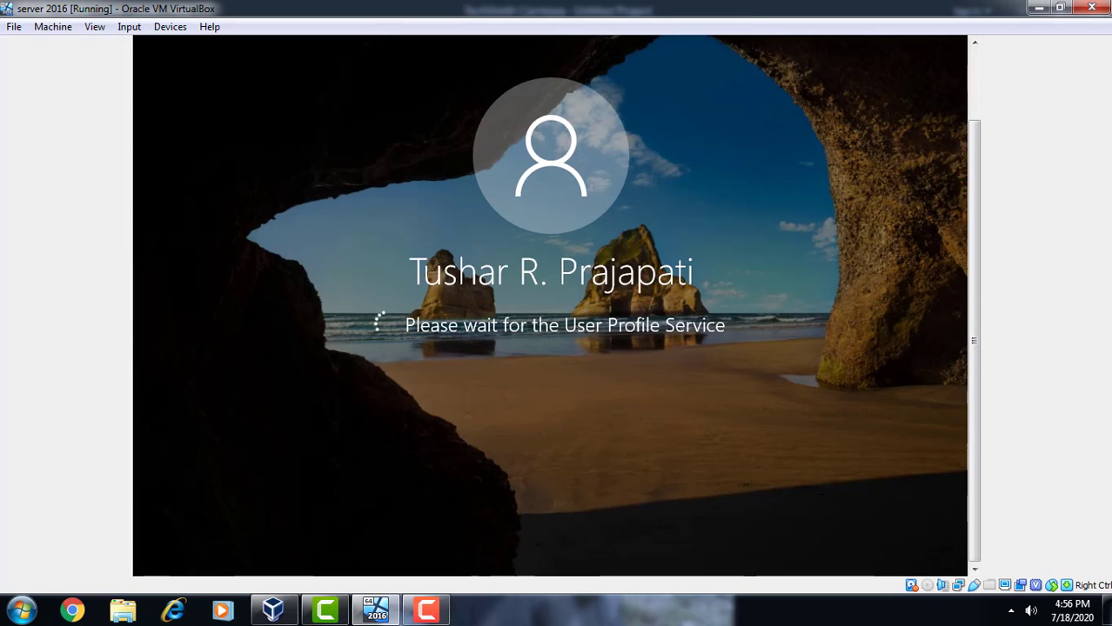